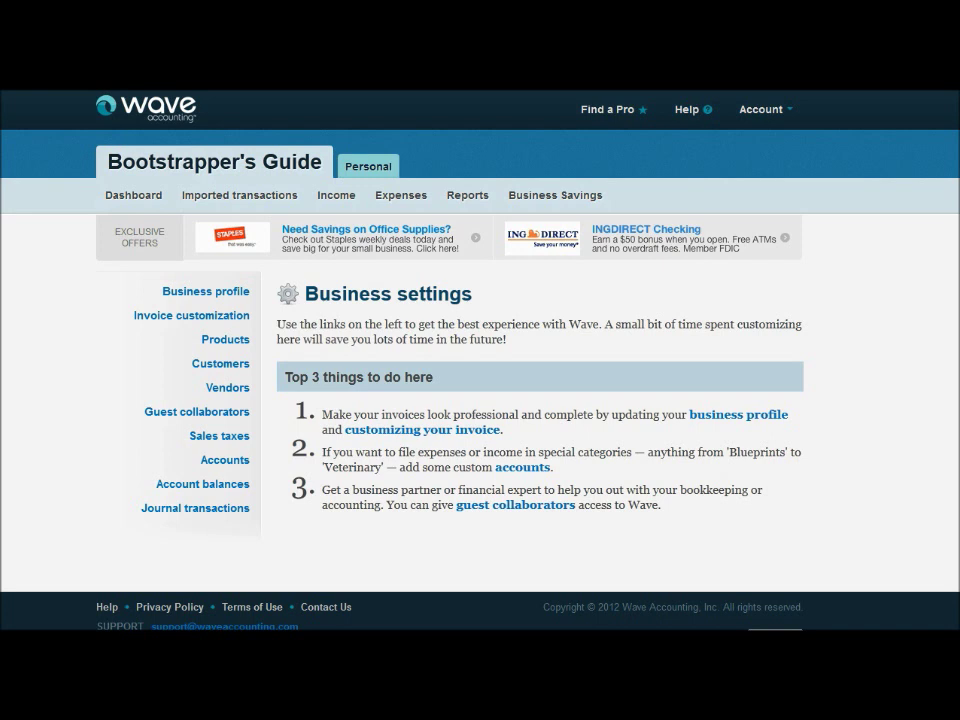
Go to the Products settings and bring up product WW-310B for editing
left_click(240, 343)
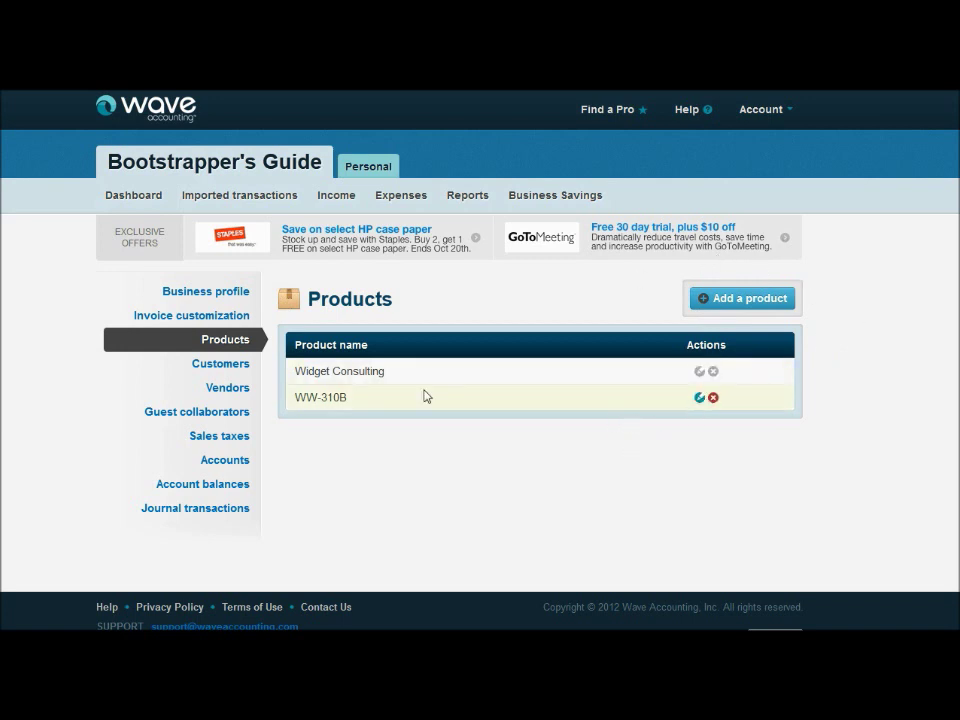
left_click(701, 398)
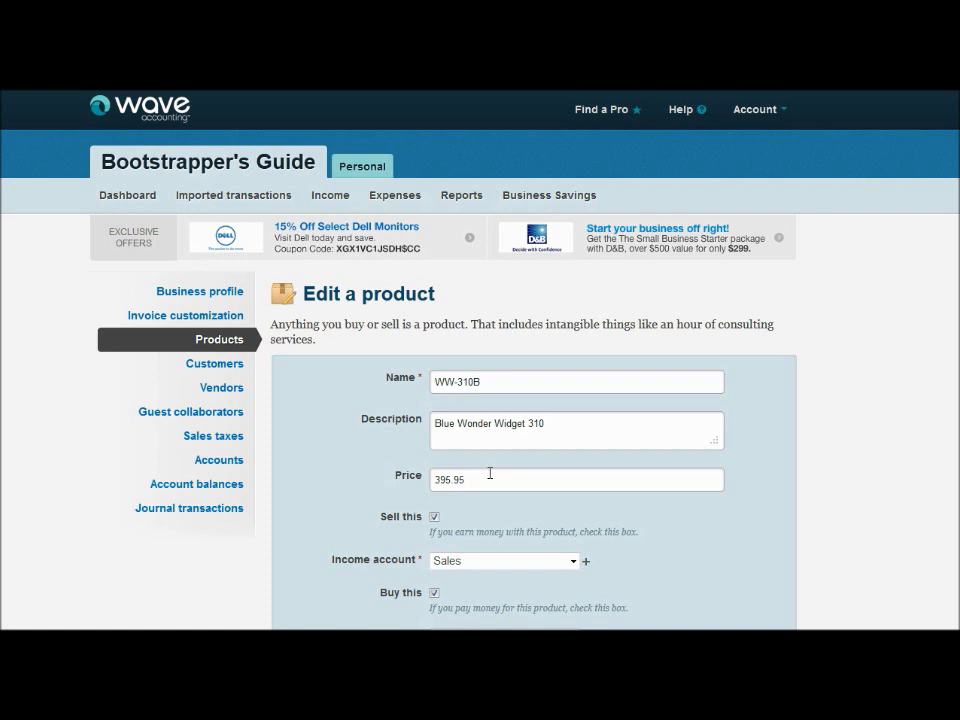
left_click(434, 518)
left_click(434, 561)
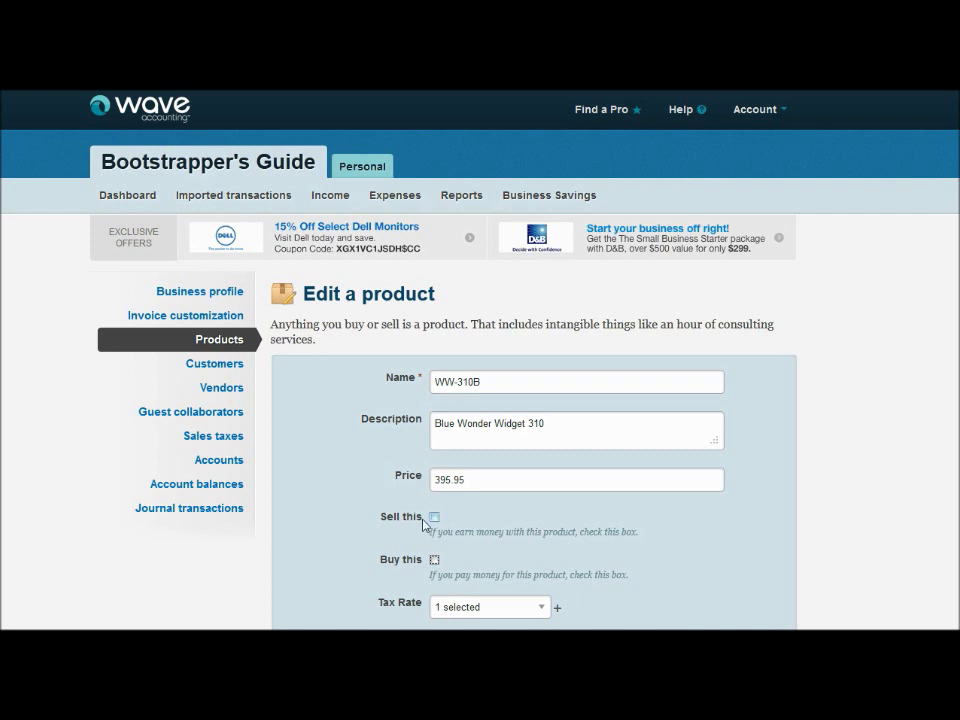
left_click(434, 518)
left_click(434, 594)
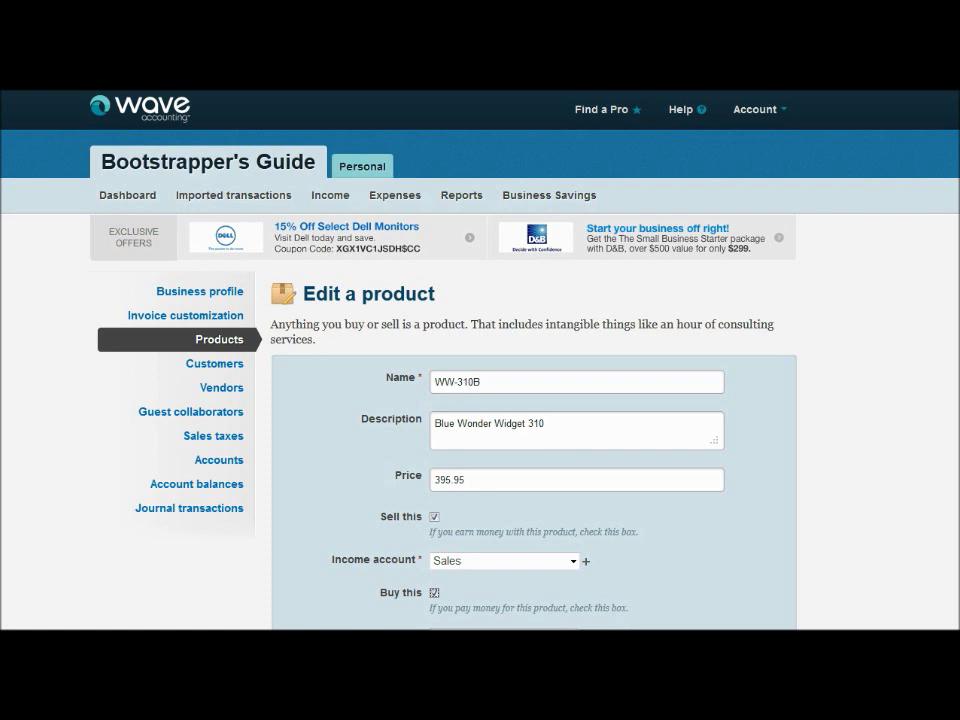
Keep Cost of Goods as WW-310B's expense account, confirm the UTST 6.85% tax, and save
scroll(480, 400, "down", 3)
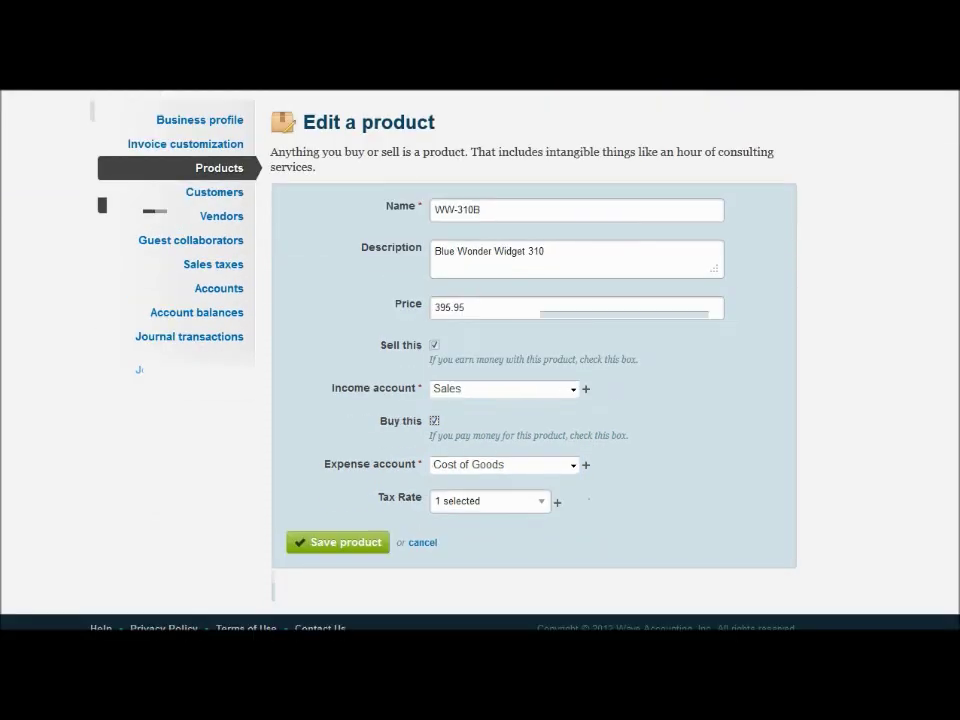
left_click(573, 465)
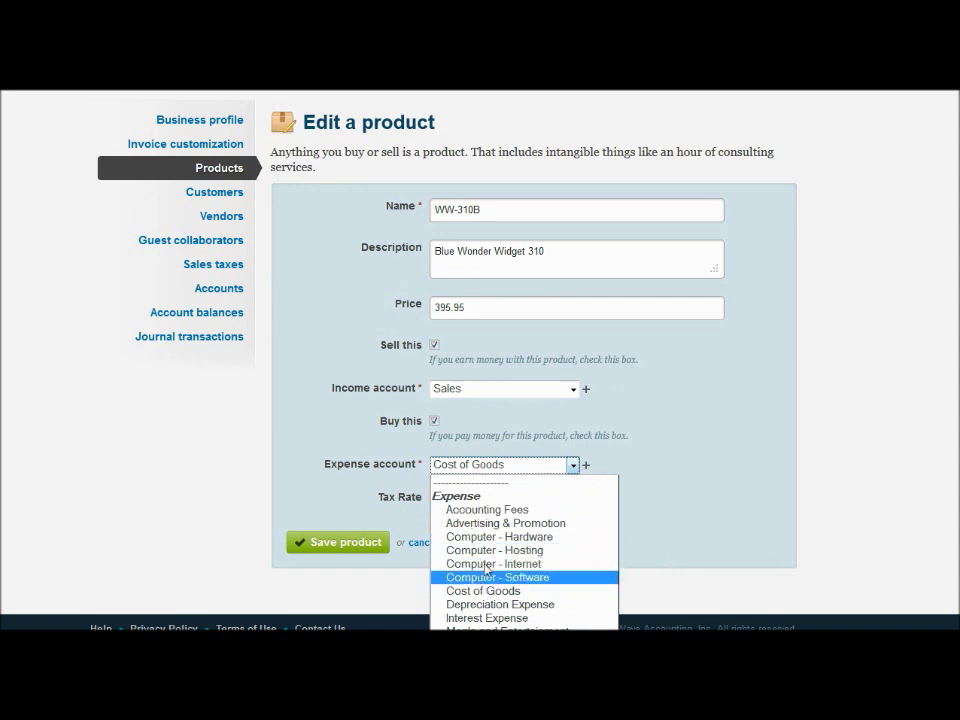
left_click(503, 466)
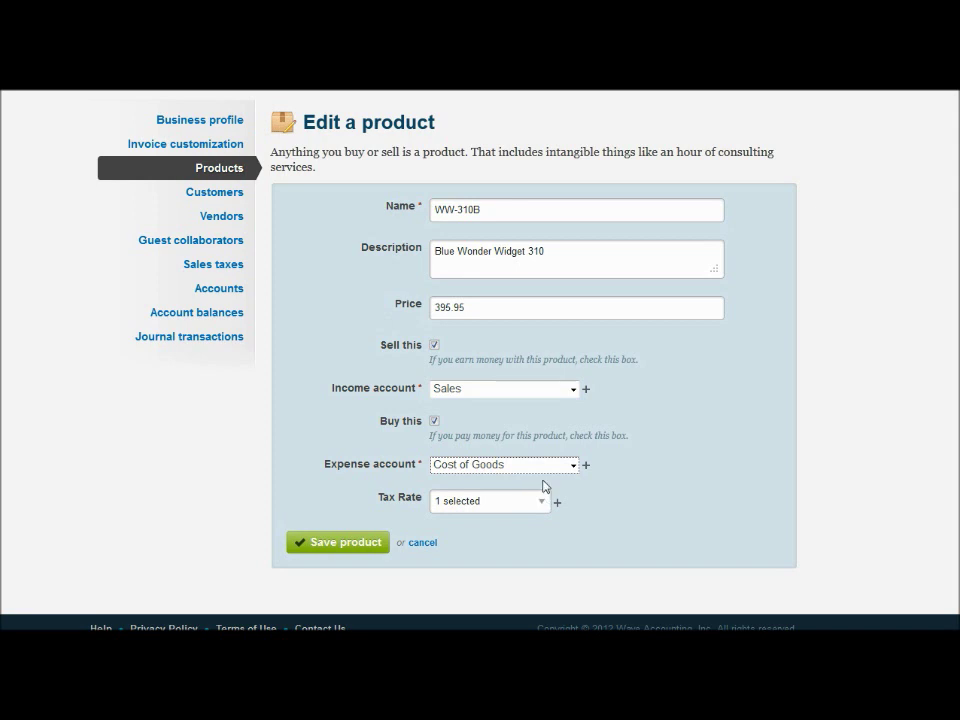
left_click(541, 502)
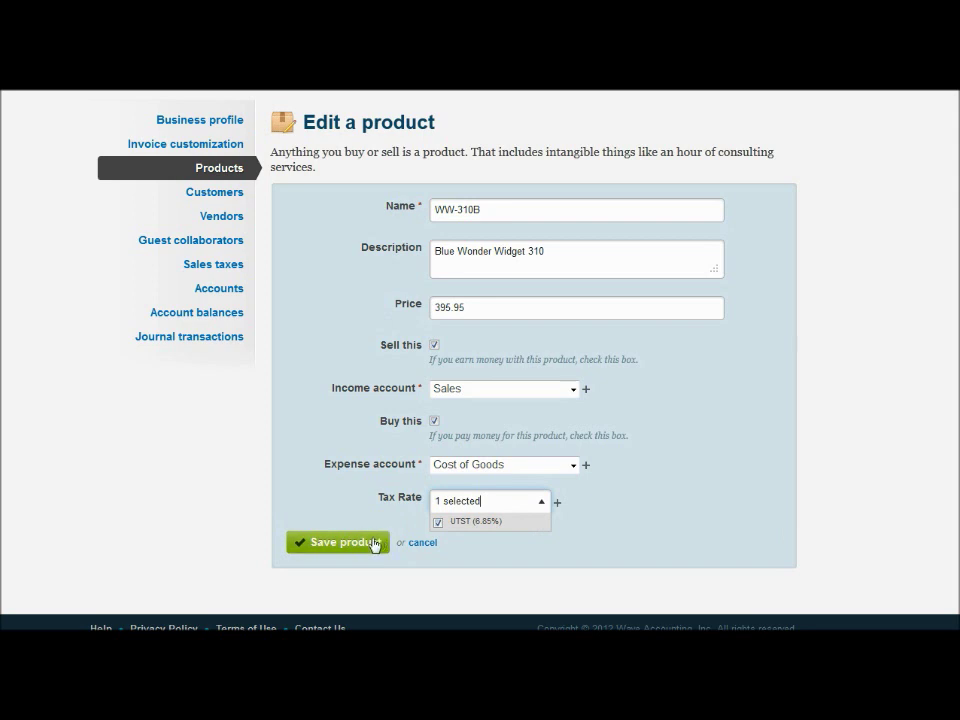
left_click(373, 543)
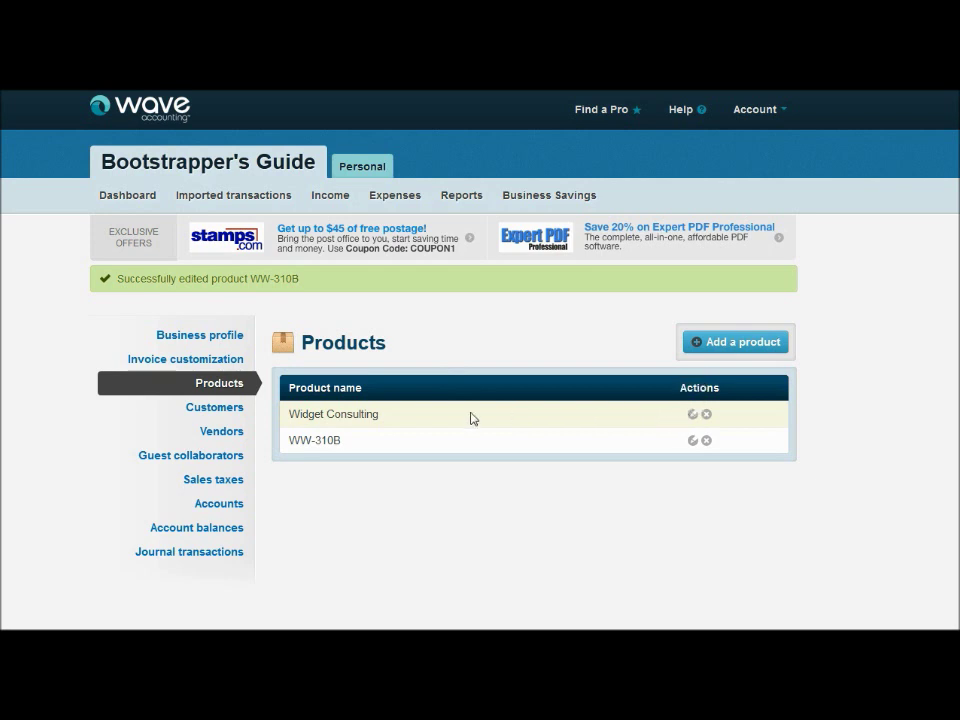
Append 'consulting' to Widget Consulting's description so it reads 'per hour consulting'
left_click(340, 414)
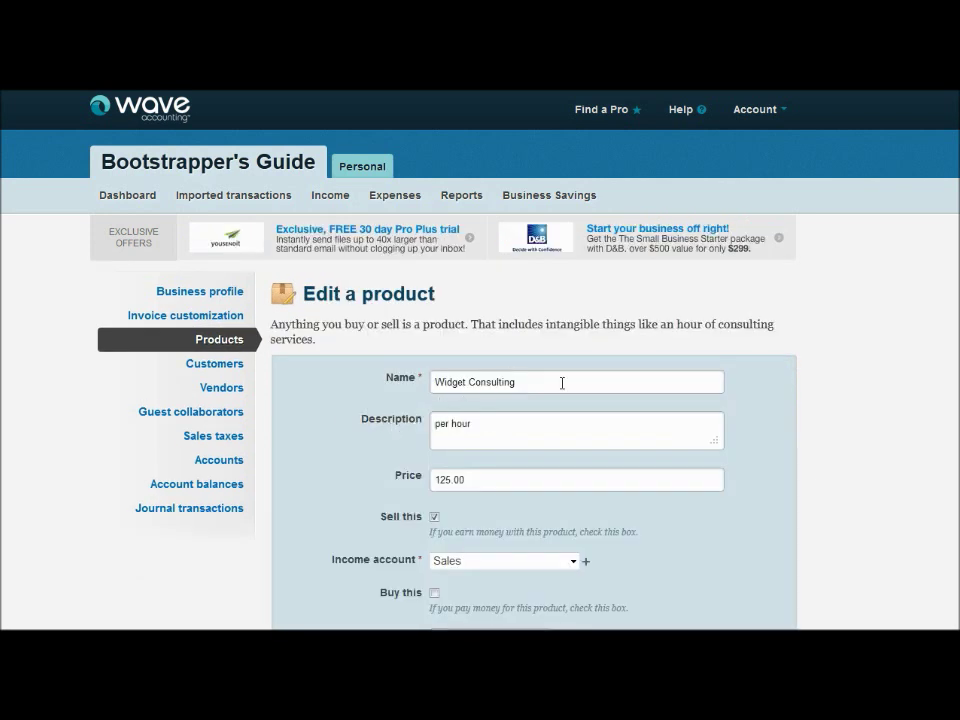
left_click(508, 422)
type("consulting")
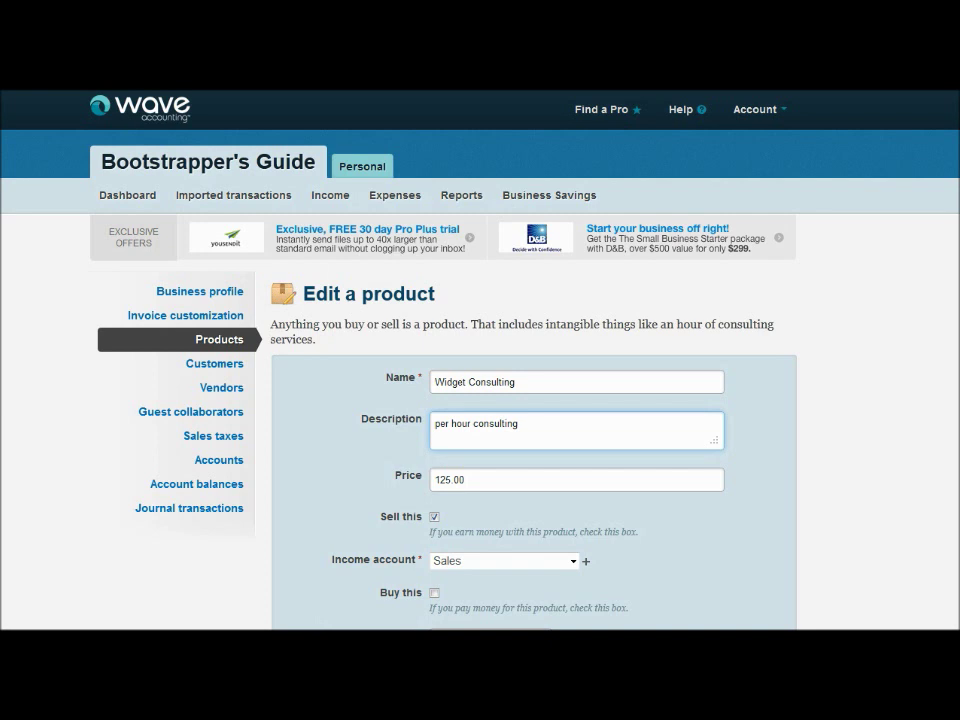
left_click(327, 535)
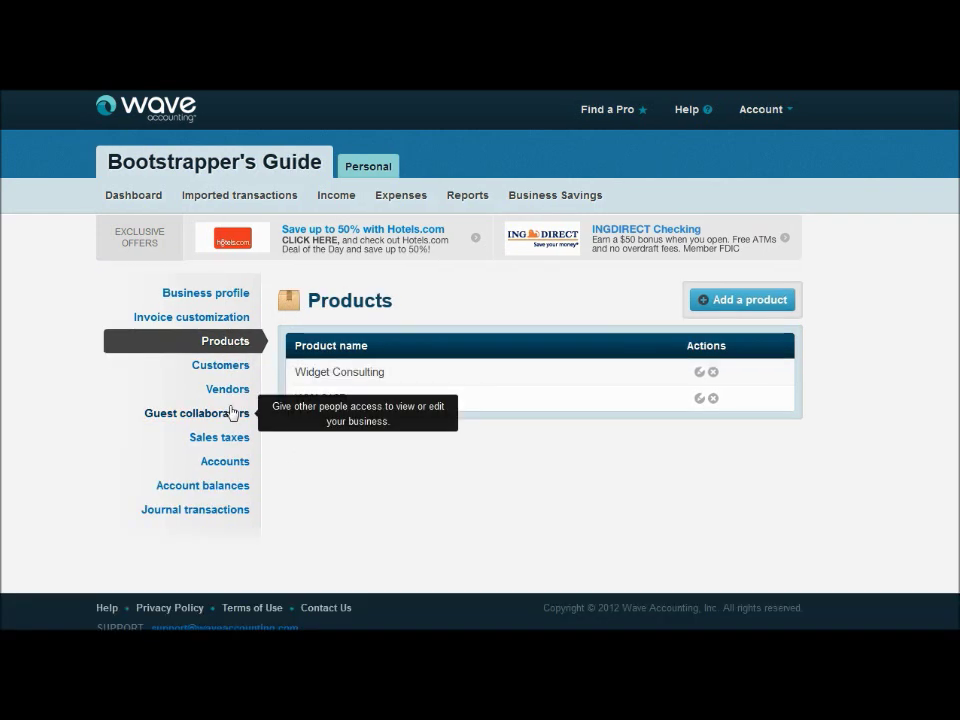
Go to the Customers list by way of the Guest collaborators page
left_click(232, 413)
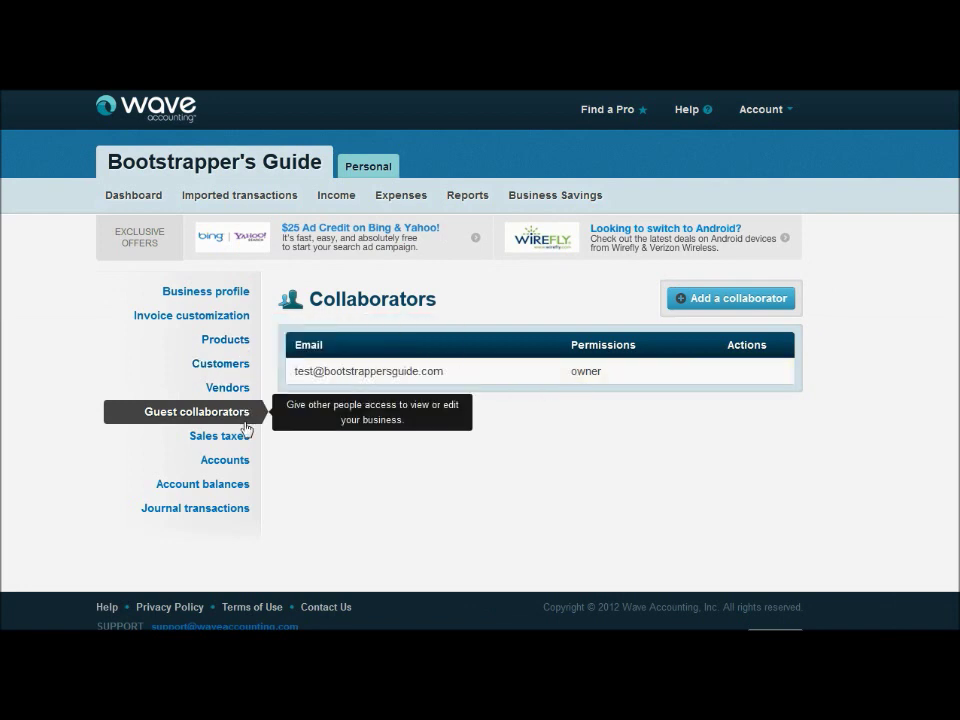
left_click(218, 364)
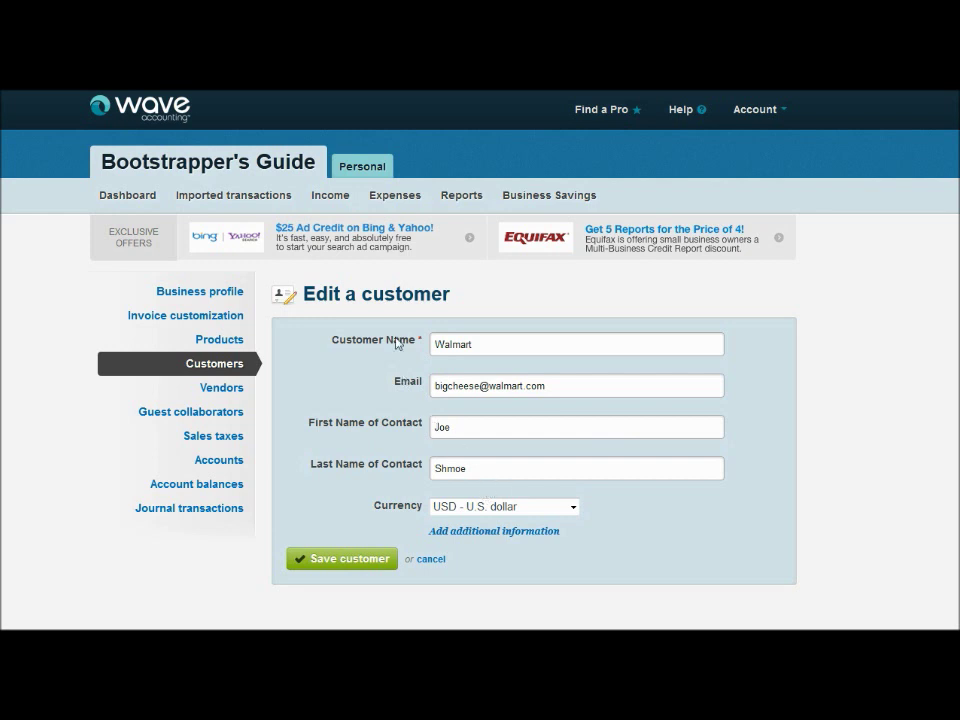
Reveal Walmart's additional fields and enter the customer's account number
left_click(463, 537)
scroll(795, 446, "down", 3)
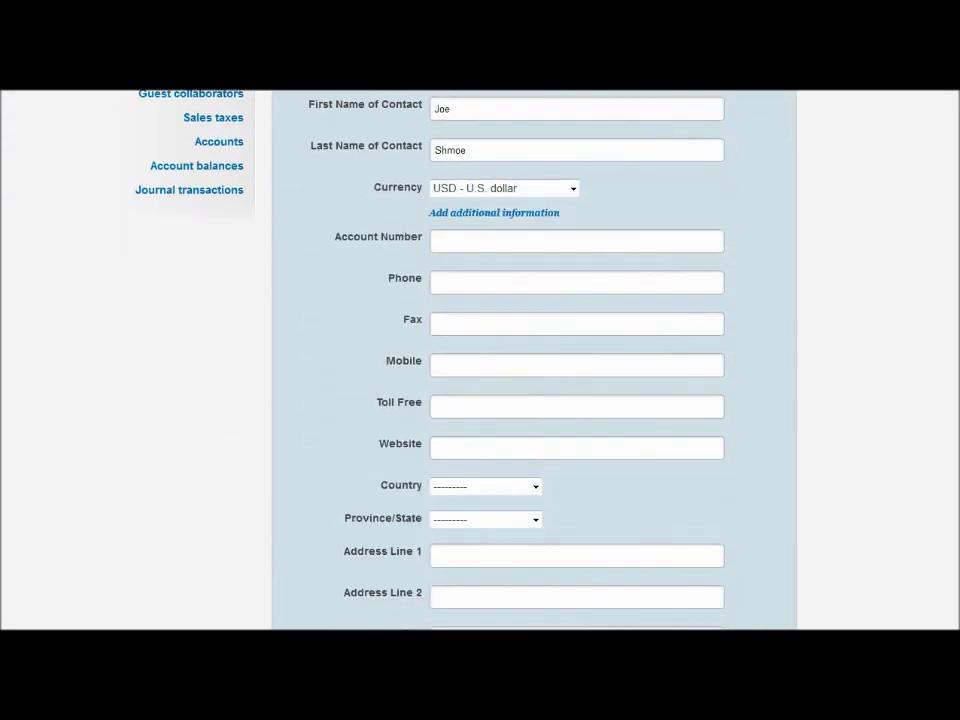
scroll(421, 192, "down", 1)
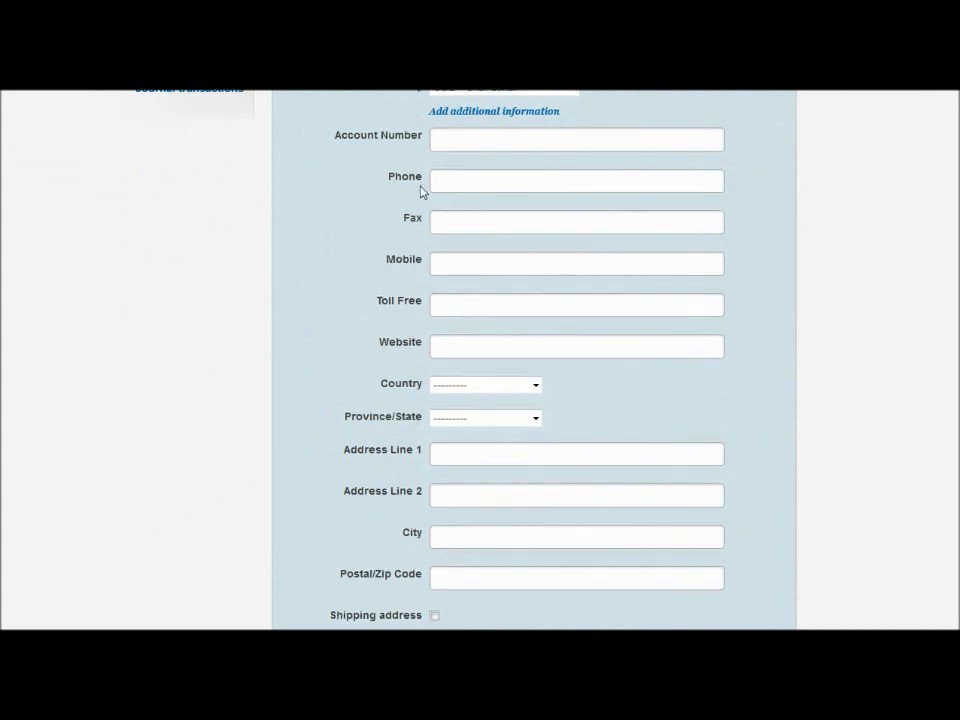
left_click(499, 137)
type("123345")
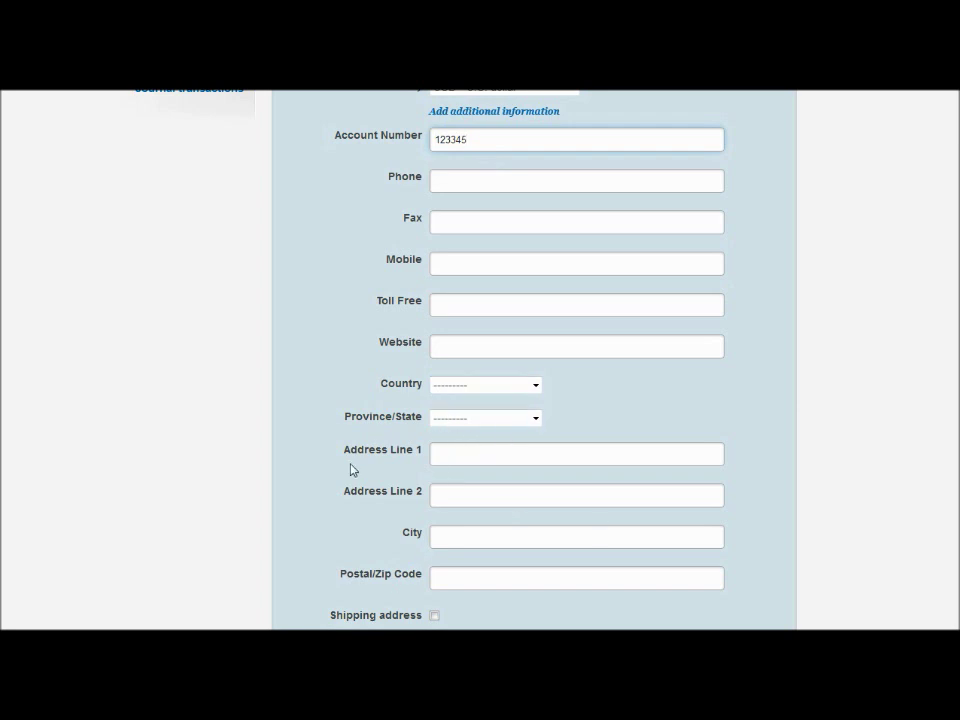
Tick and then untick Shipping address so Walmart keeps no separate shipping address
left_click(434, 616)
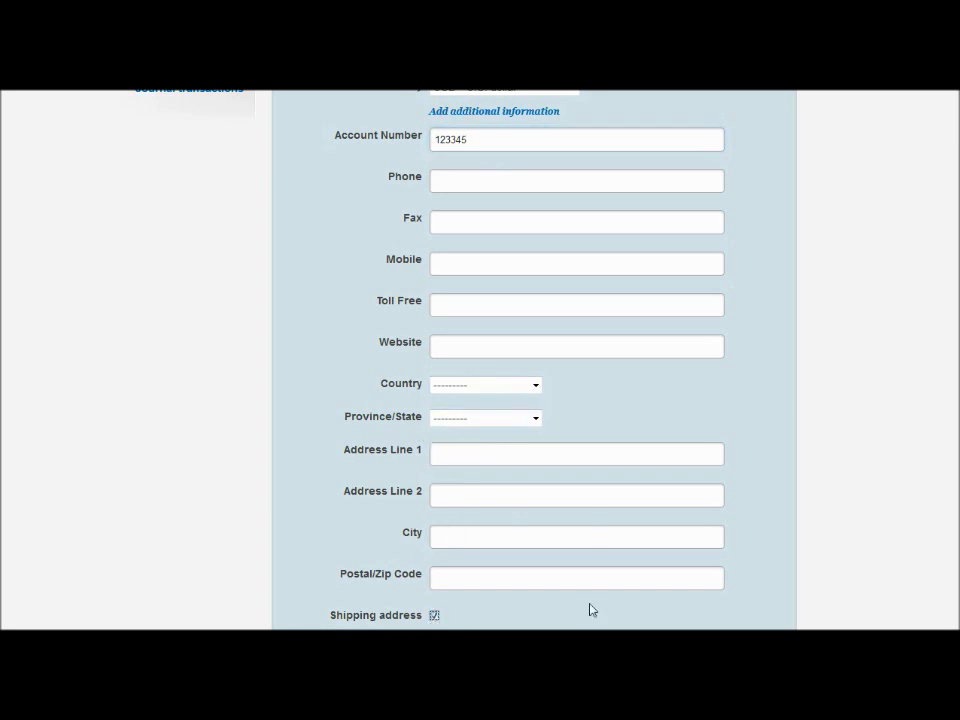
scroll(343, 237, "down", 5)
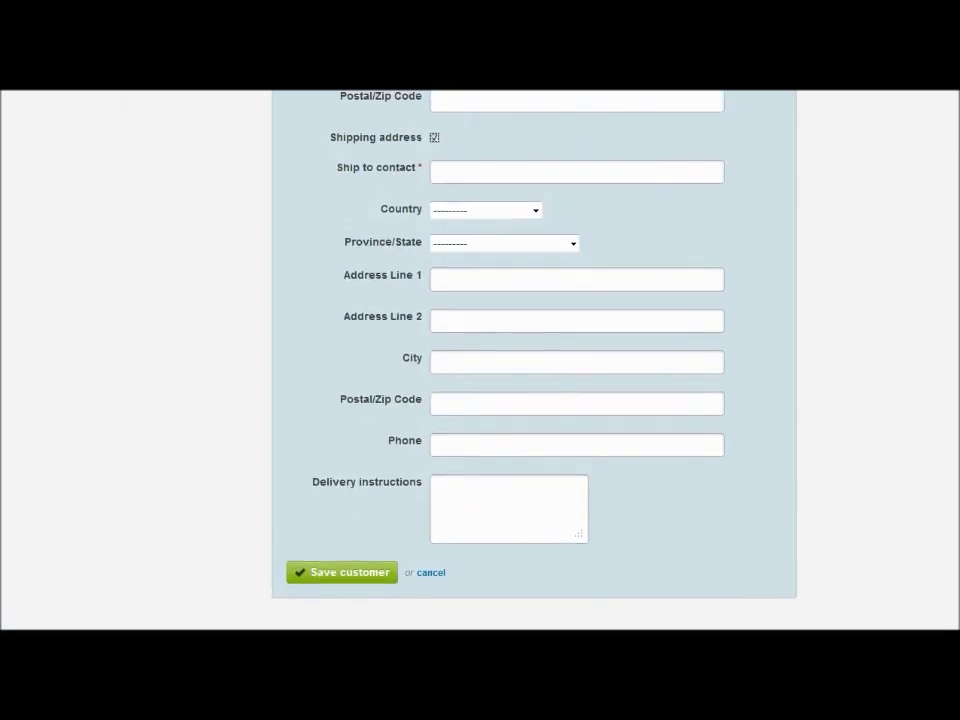
left_click(435, 139)
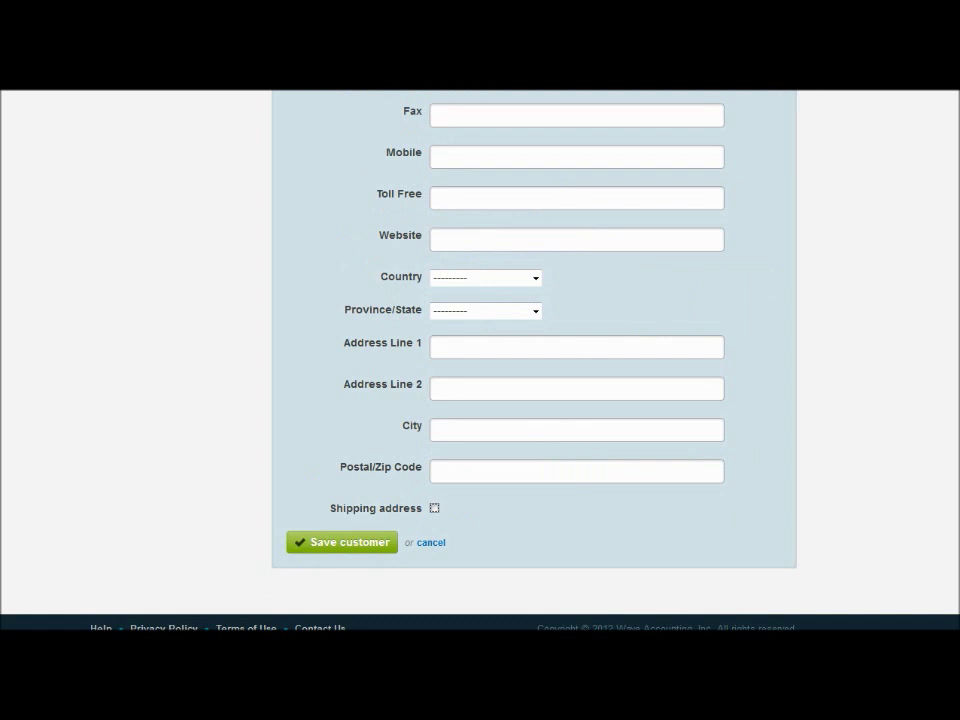
scroll(533, 360, "up", 3)
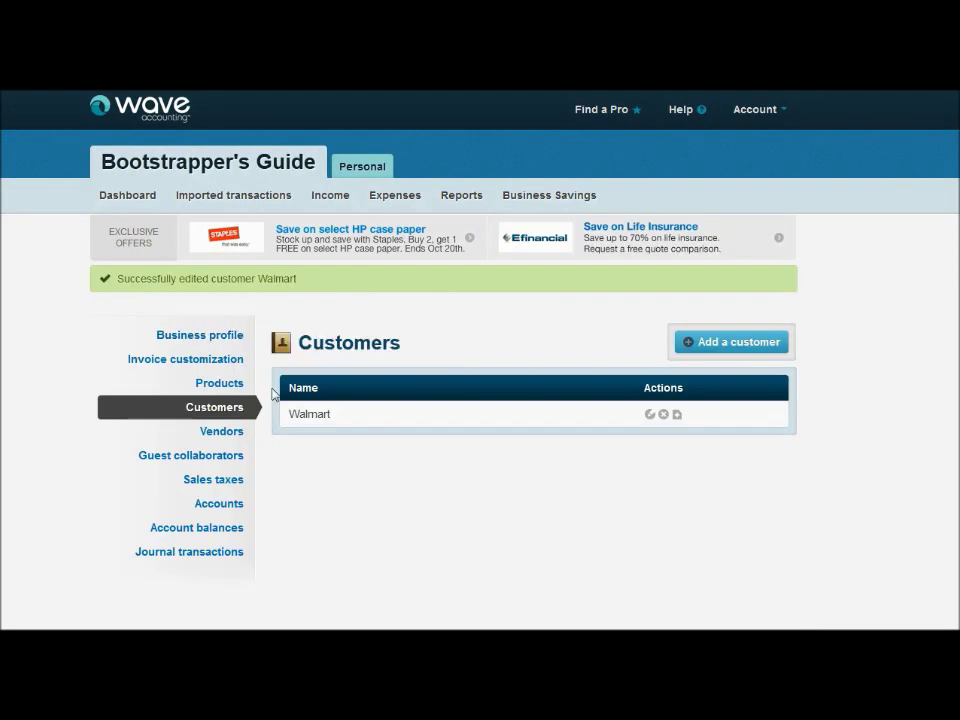
Edit vendor Widget Store from the Vendors list, show its additional information, and save it
left_click(221, 432)
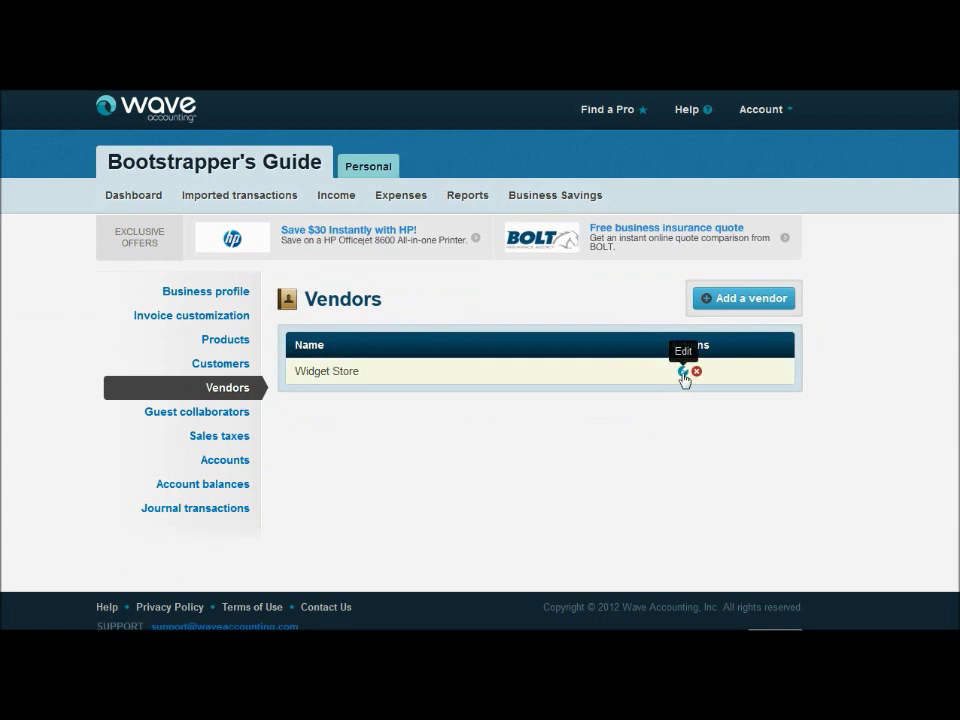
left_click(683, 372)
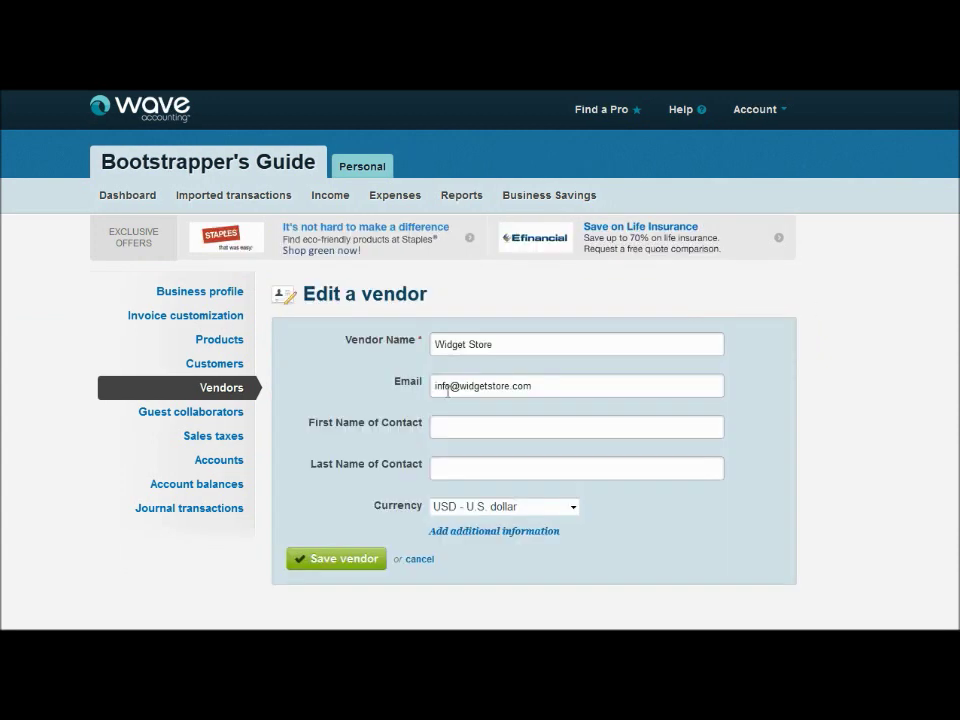
left_click(470, 531)
scroll(508, 527, "down", 1)
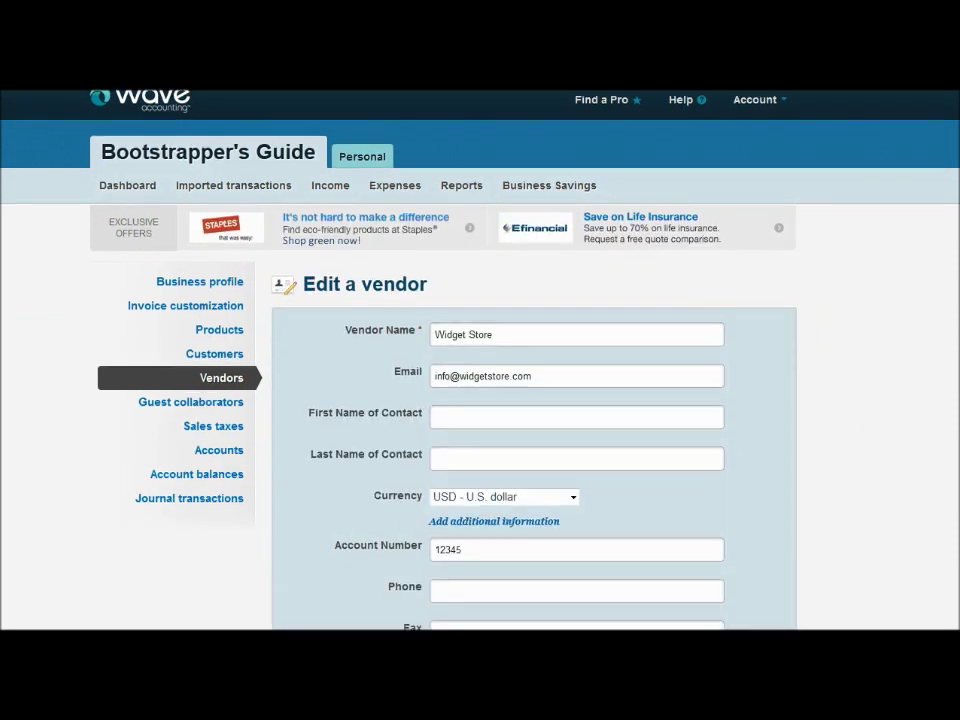
scroll(480, 400, "down", 5)
scroll(480, 400, "up", 3)
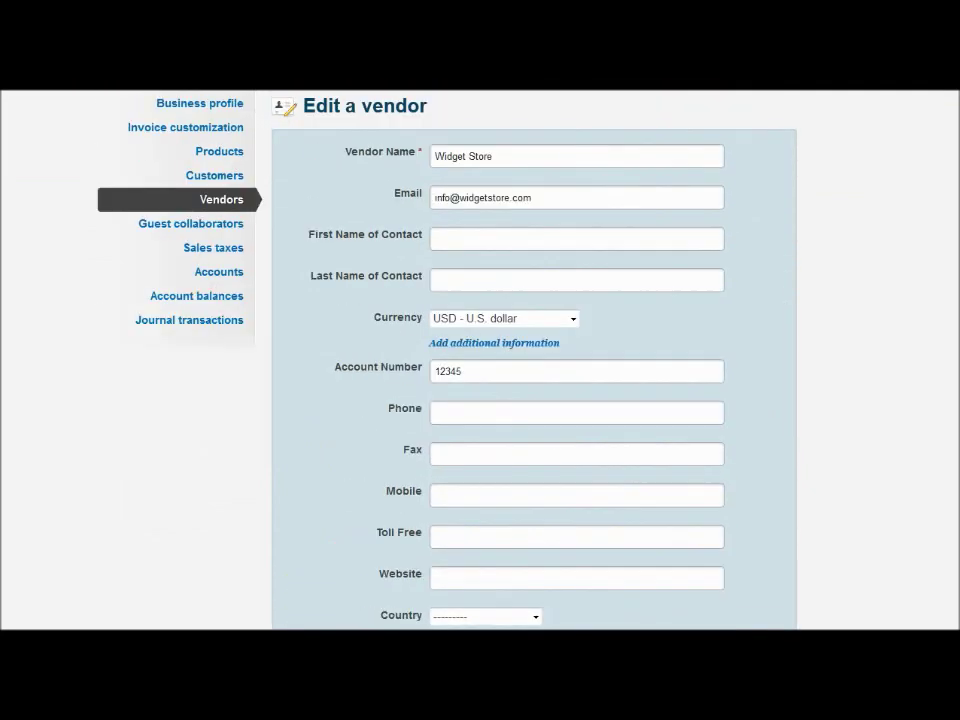
scroll(185, 625, "up", 2)
scroll(185, 625, "down", 6)
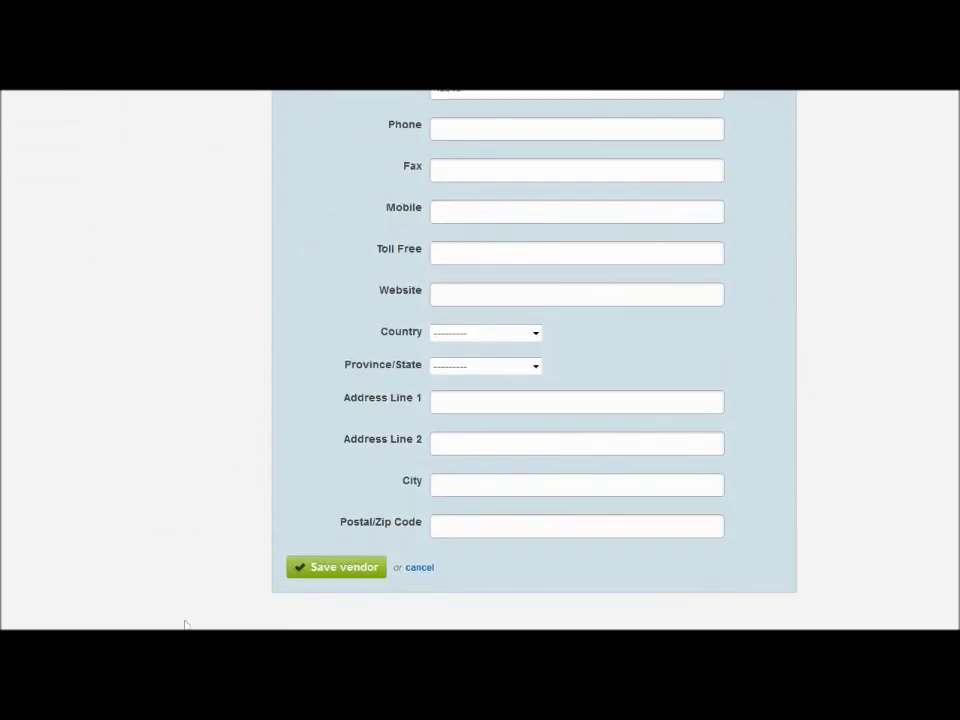
left_click(357, 572)
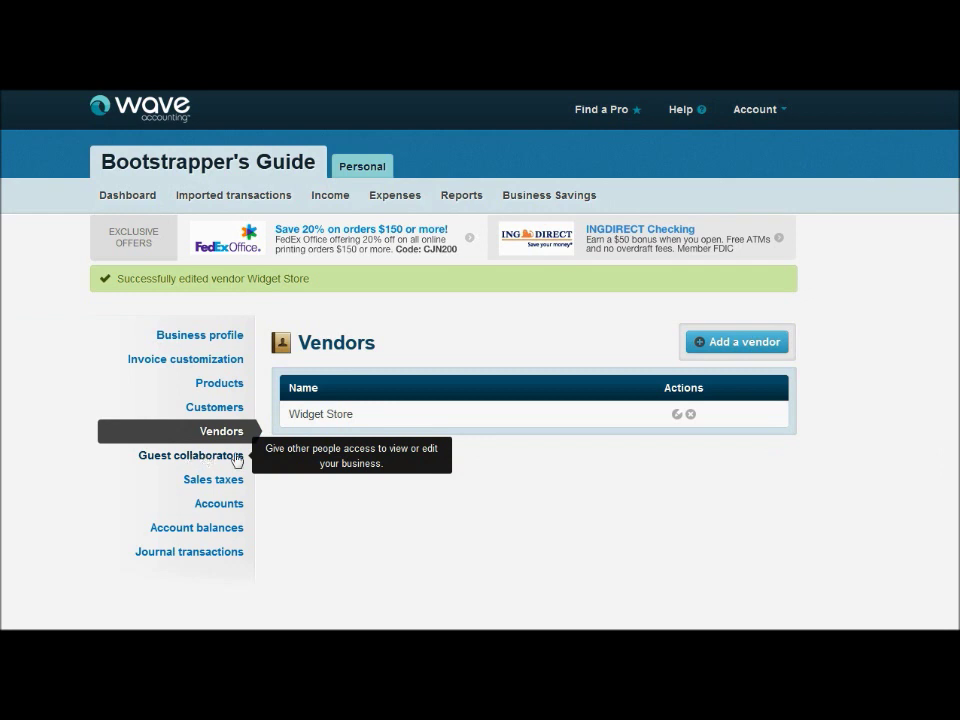
Open the Guest collaborators settings page
left_click(240, 456)
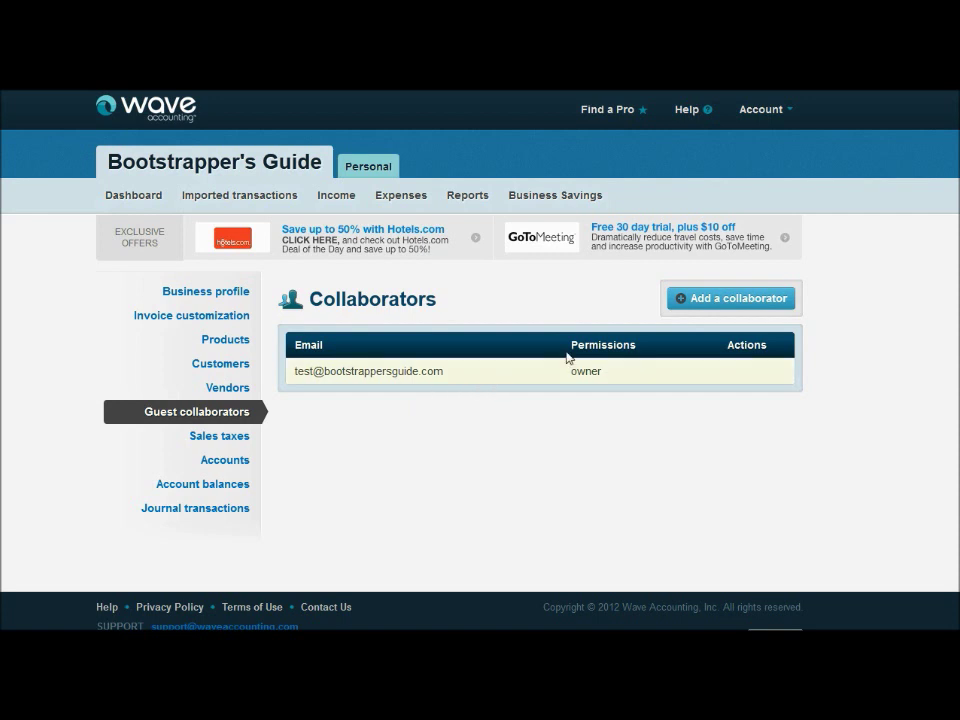
Start a new guest invitation and enter the guest's first and last name
left_click(740, 307)
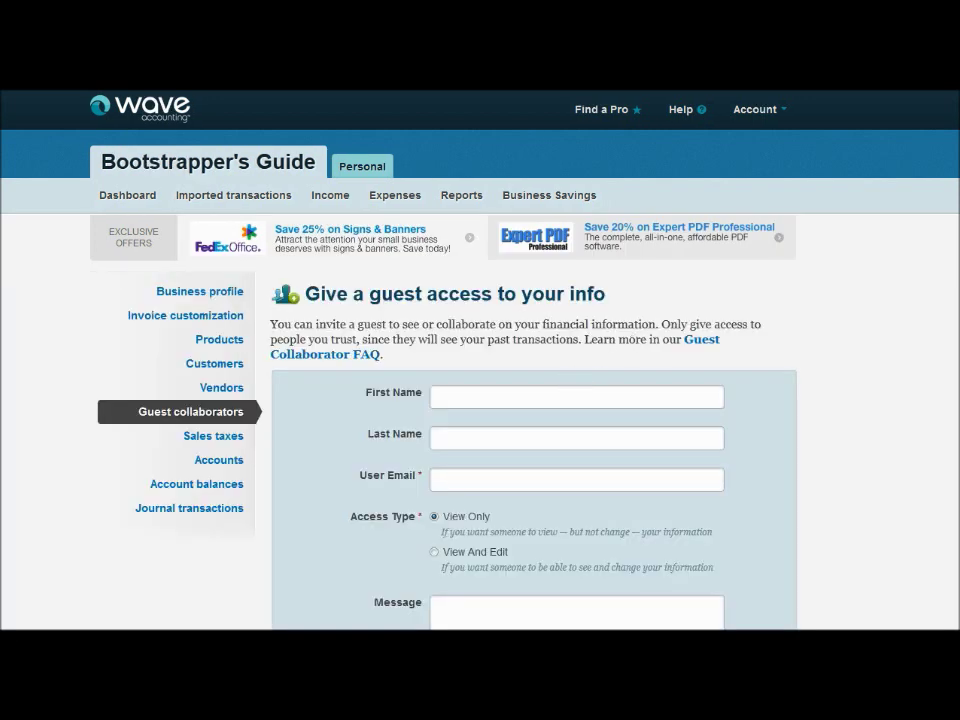
scroll(480, 400, "down", 2)
left_click(489, 264)
type("Joe")
key("Tab")
type("A")
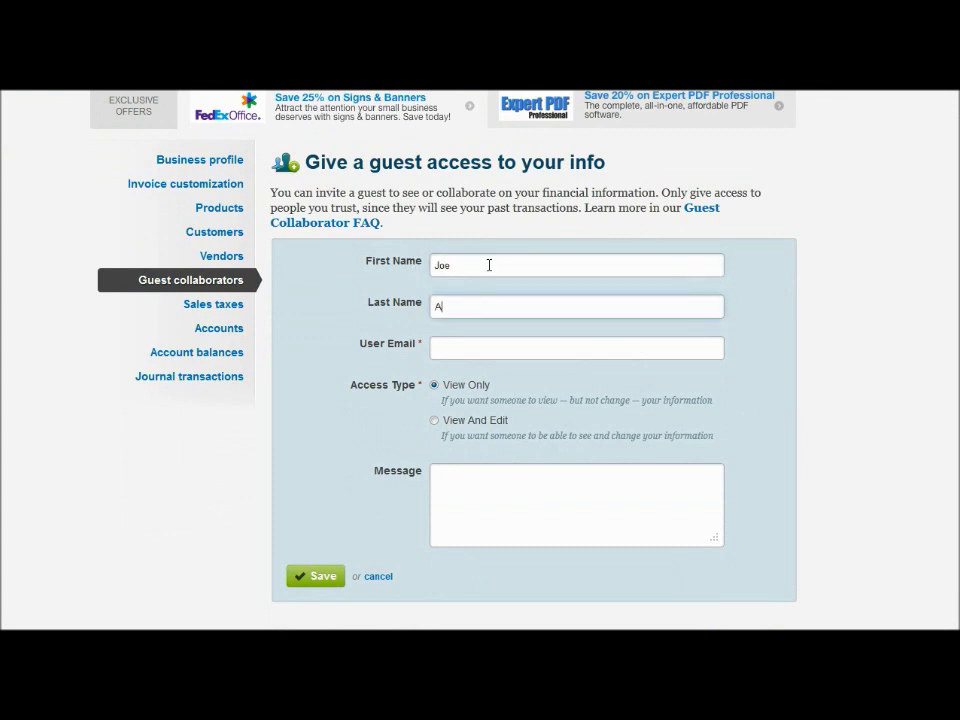
type("ccountant")
Enter the guest's e-mail address, correcting a misspelled ending
key("Tab")
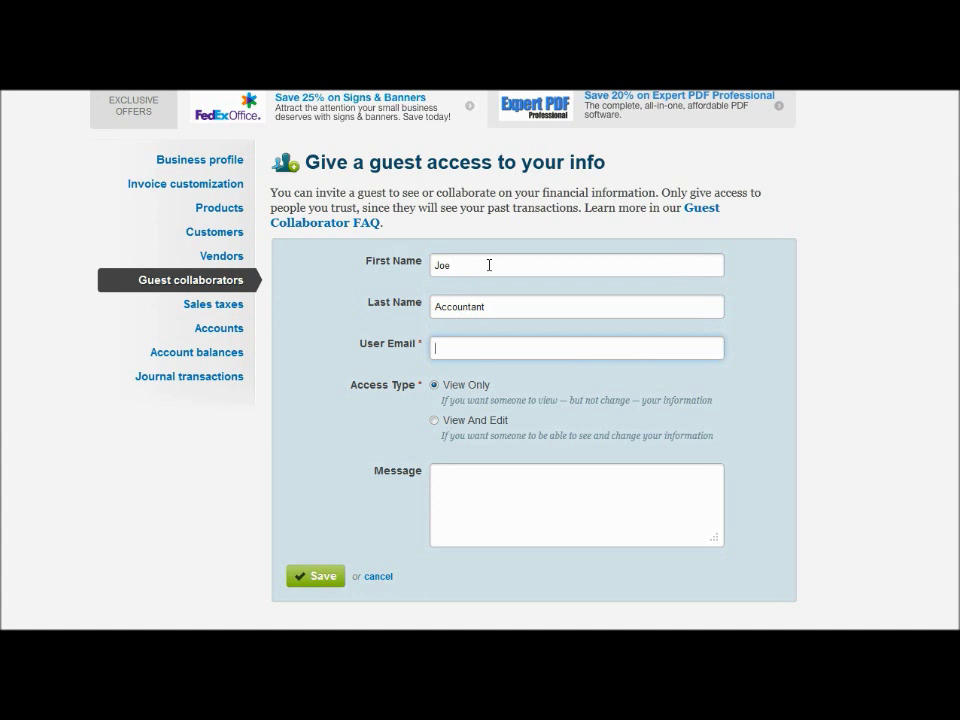
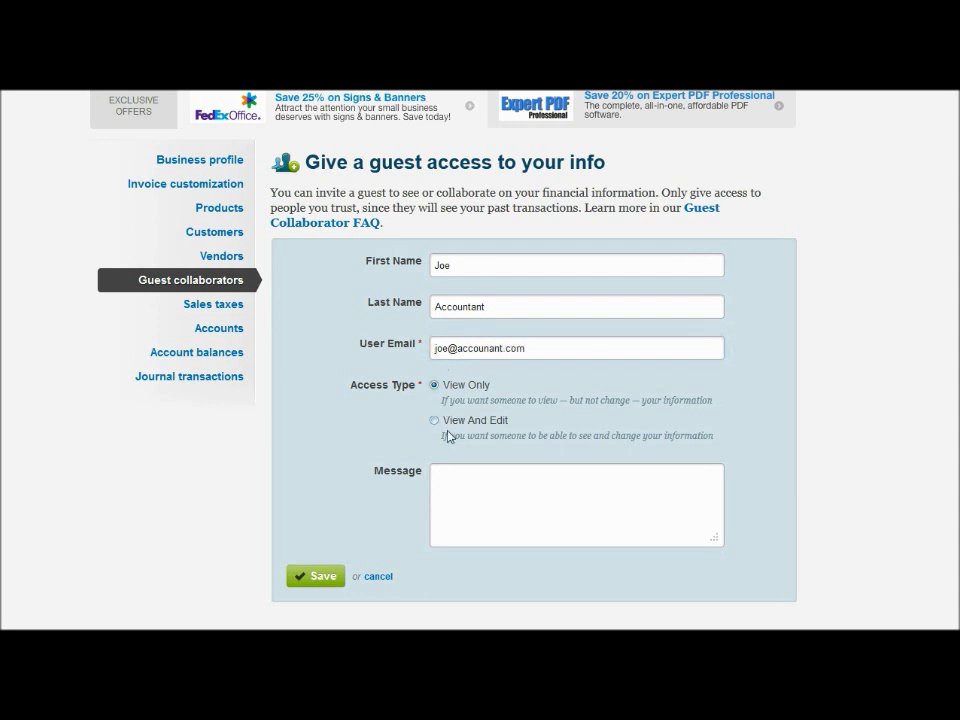
left_click(463, 382)
Choose View And Edit access, write a short note about the promised login, then cancel
left_click(437, 421)
left_click(515, 488)
type("Joe, here's that ")
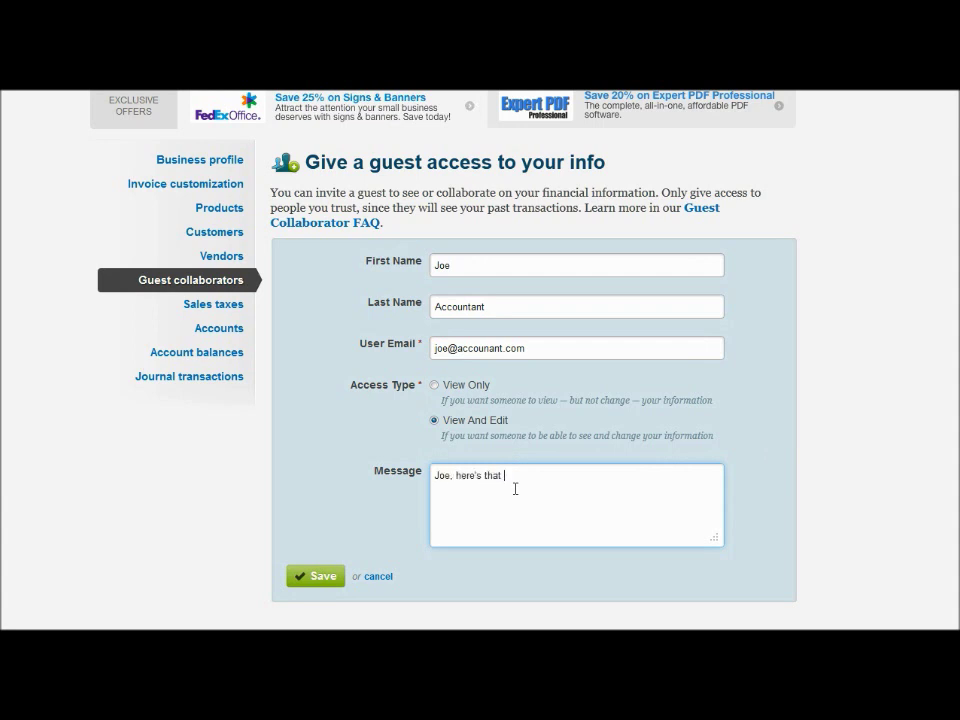
type("login I promised.")
left_click(379, 577)
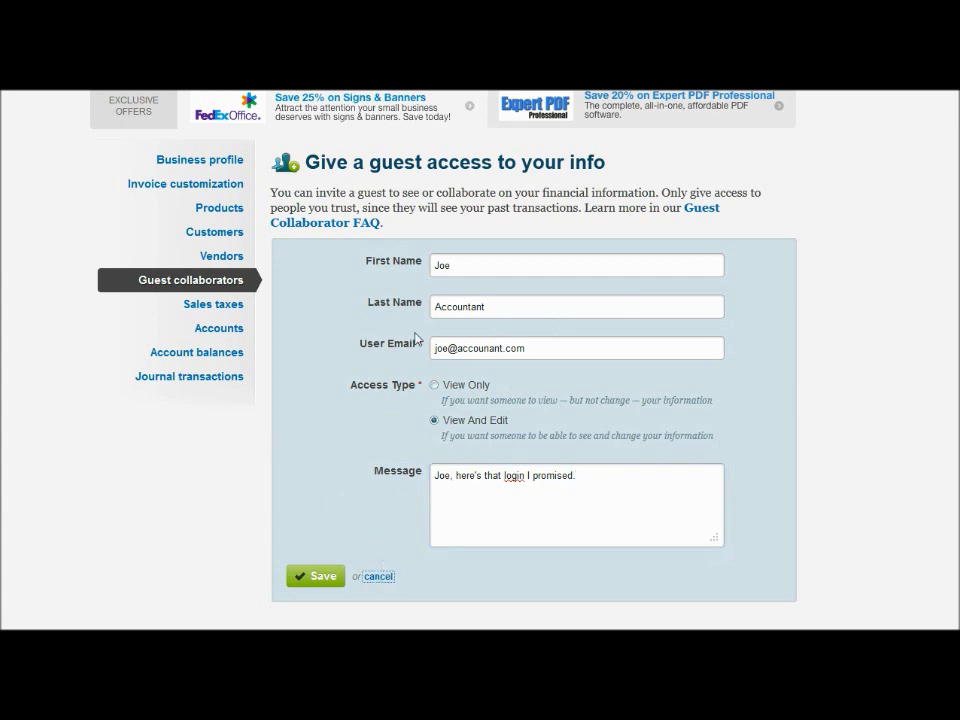